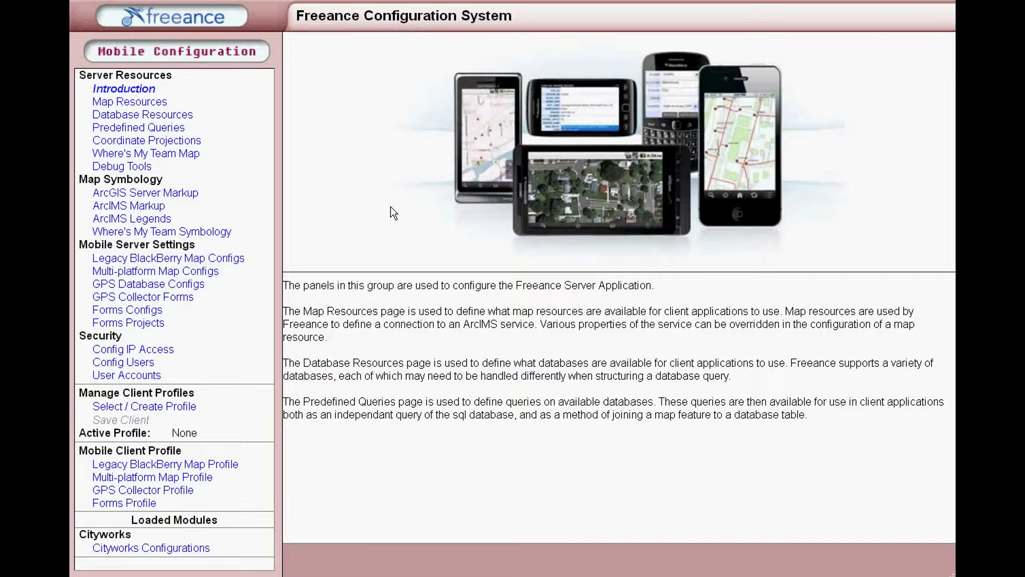
# Open the 'water' Cityworks configuration and show its Service Request settings.
pyautogui.click(174, 548)
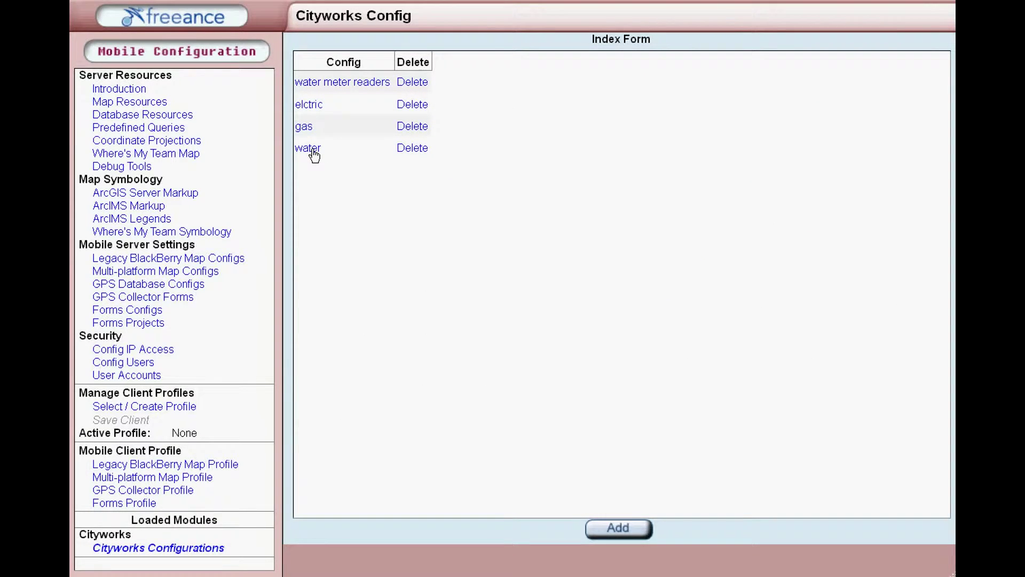
pyautogui.click(314, 152)
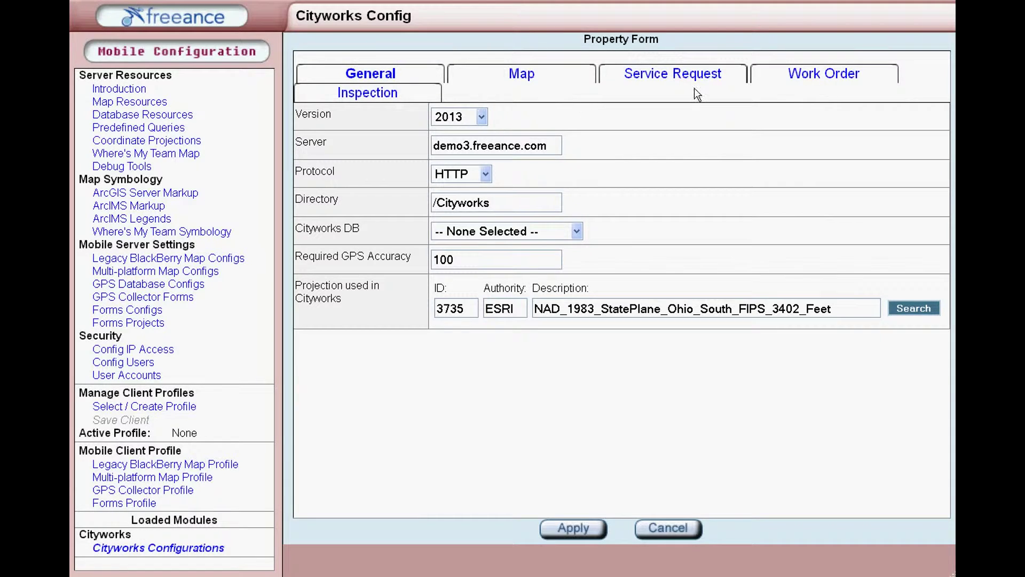
pyautogui.click(666, 80)
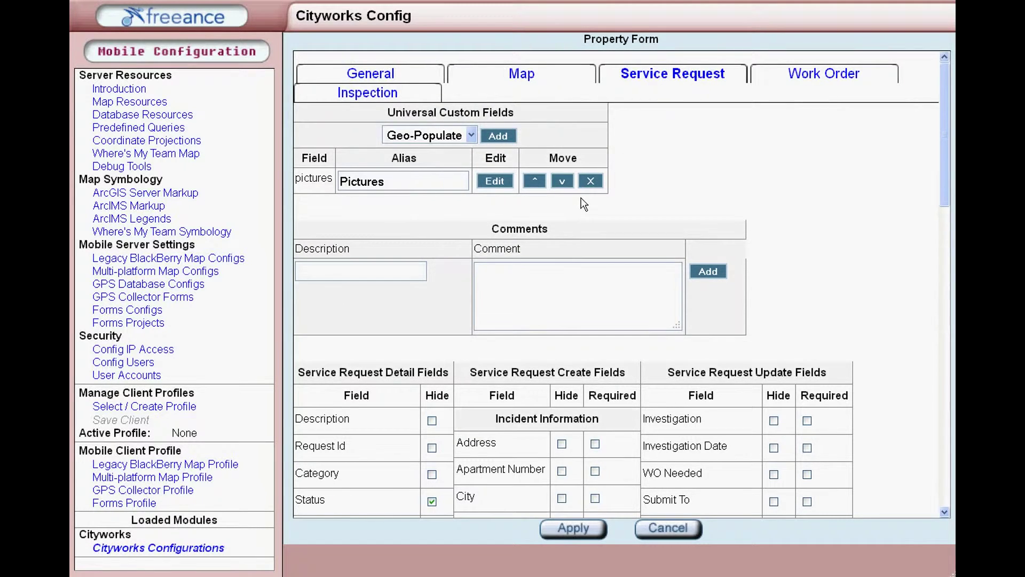
pyautogui.moveTo(387, 112); pyautogui.dragTo(525, 114)
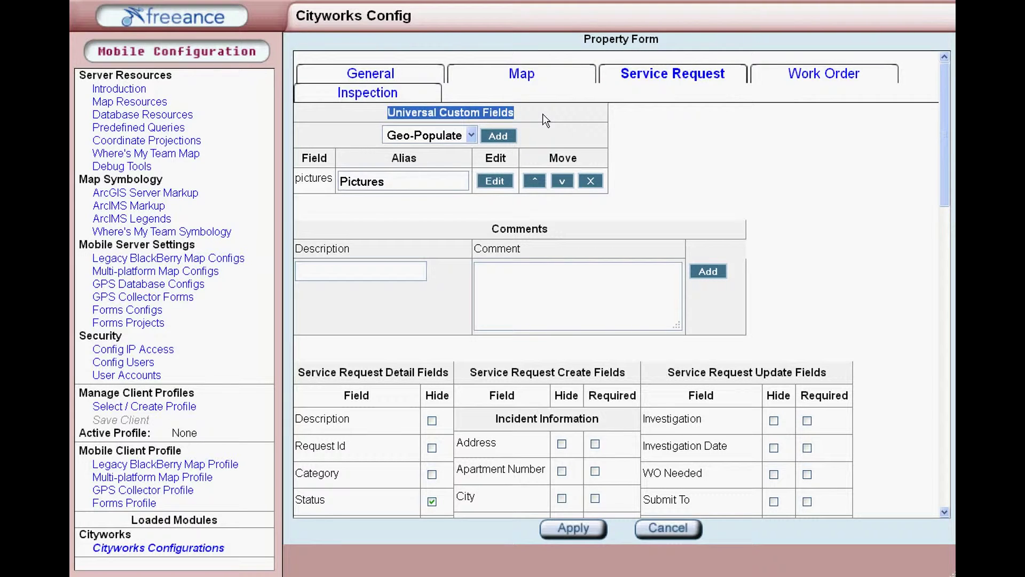
# Add a Source universal custom field to the Service Request settings.
pyautogui.click(543, 114)
pyautogui.click(471, 135)
pyautogui.moveTo(474, 188); pyautogui.dragTo(474, 331)
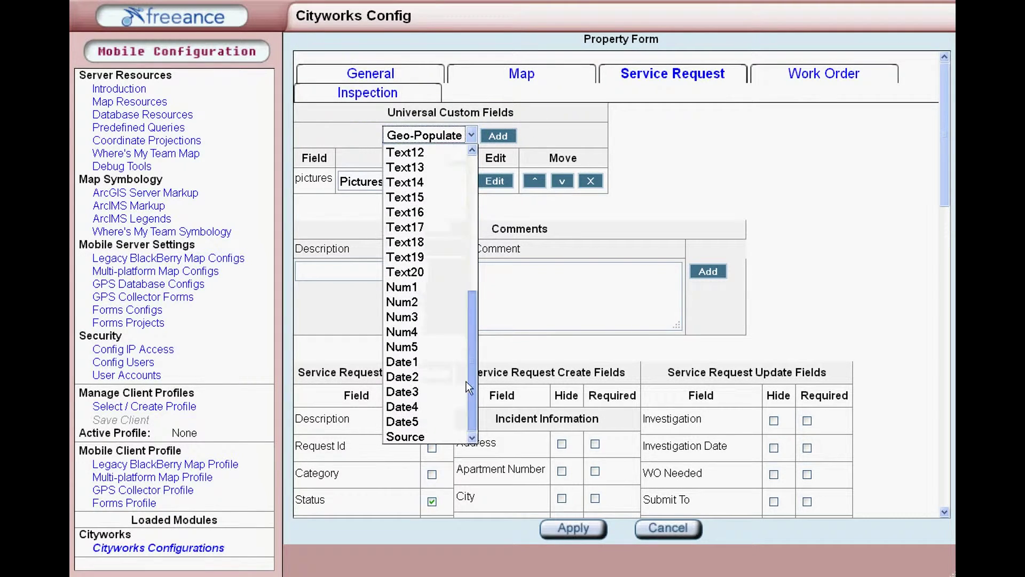
pyautogui.click(422, 437)
pyautogui.click(496, 136)
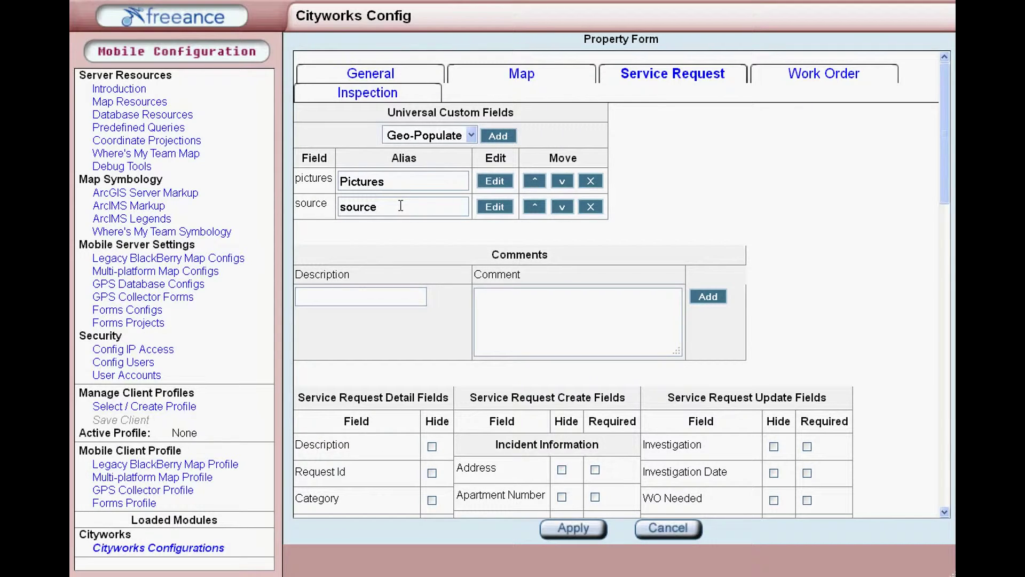
# Set the new source field's Tag Field to Text9 and apply.
pyautogui.click(495, 207)
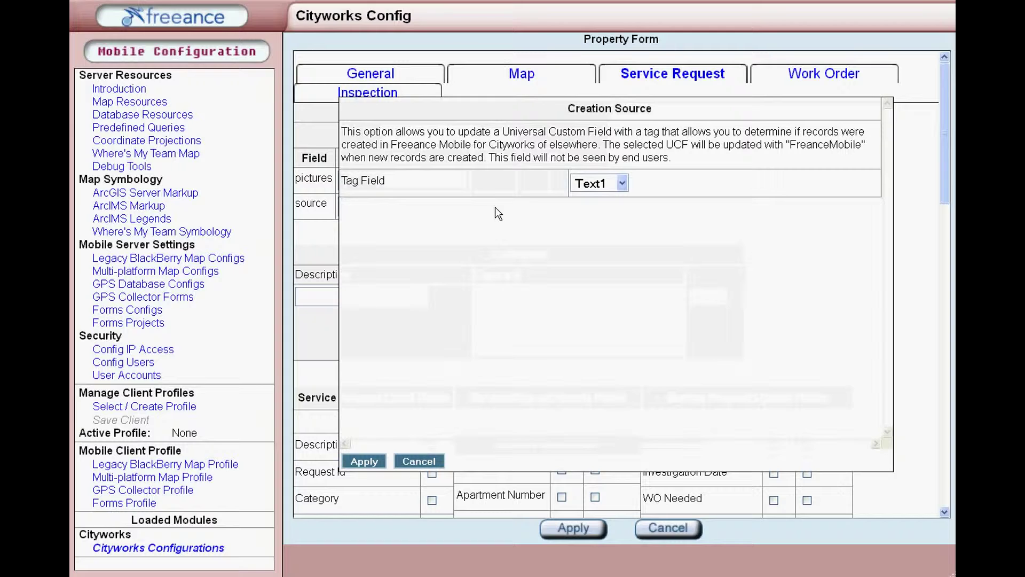
pyautogui.click(622, 185)
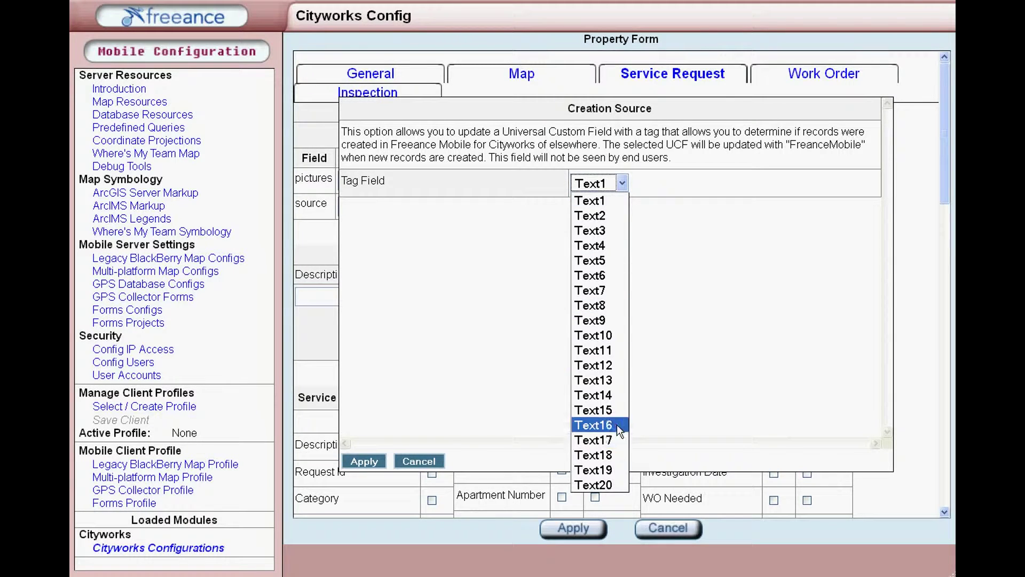
pyautogui.click(598, 322)
pyautogui.click(364, 461)
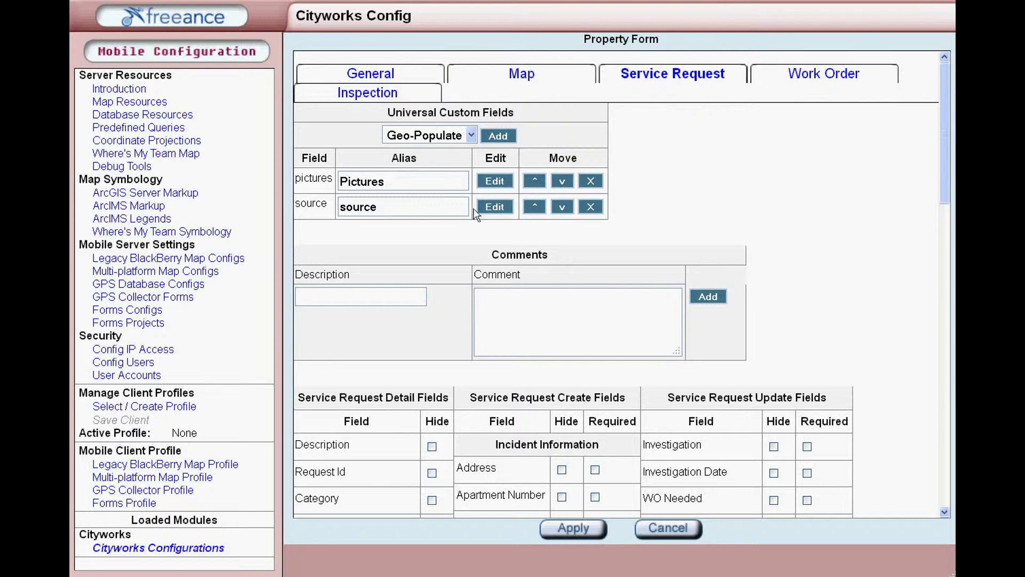
# Add a Source custom field to the Work Order settings.
pyautogui.click(822, 78)
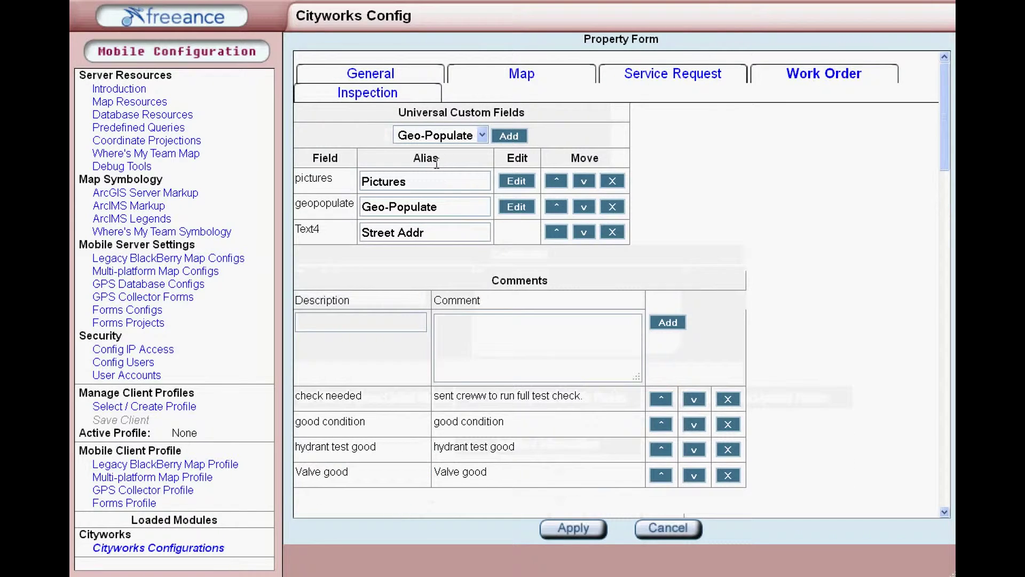
pyautogui.click(482, 135)
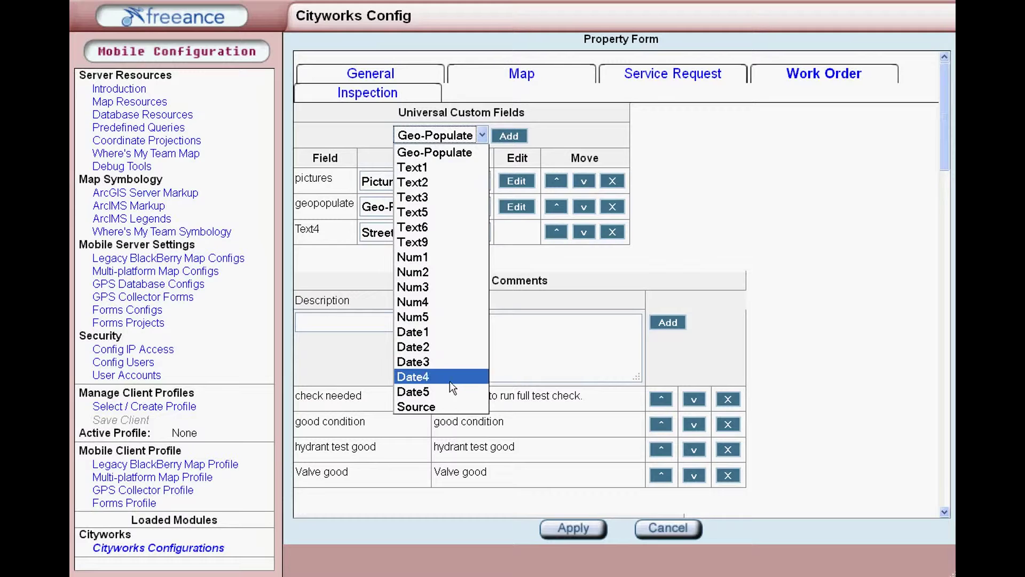
pyautogui.click(428, 407)
pyautogui.click(508, 136)
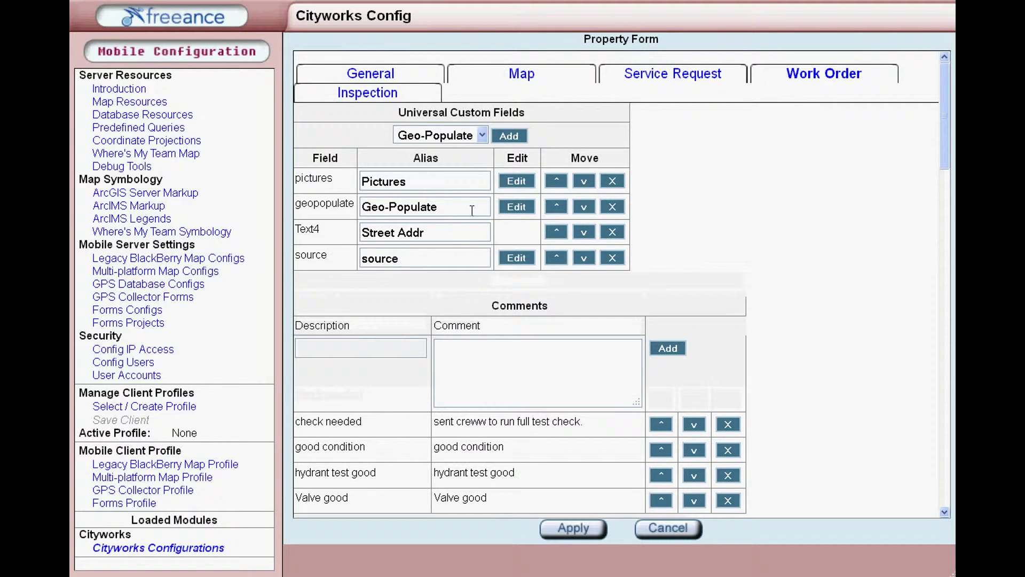
# Tag the Work Order source field to Text9 and apply.
pyautogui.click(517, 259)
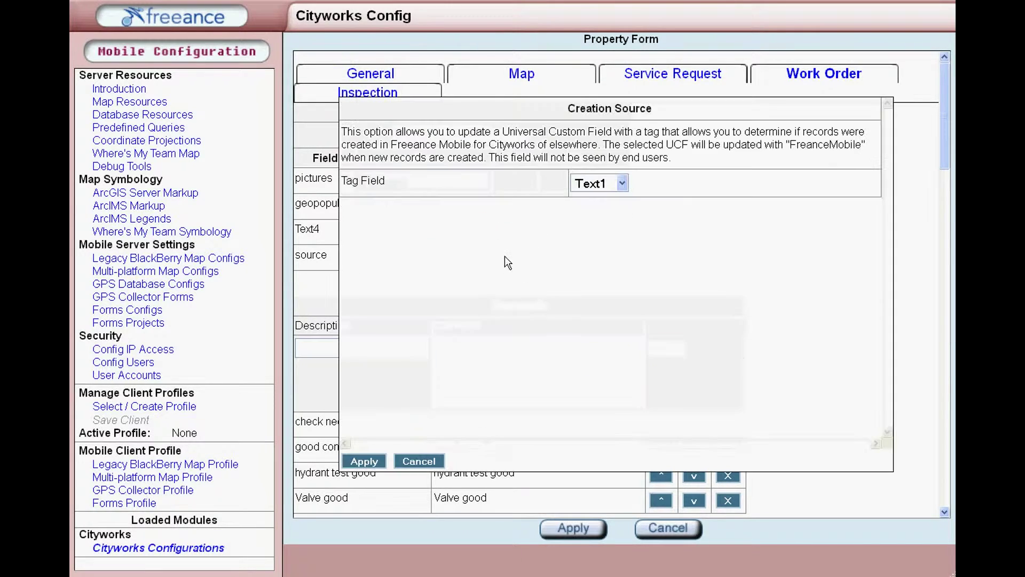
pyautogui.click(622, 183)
pyautogui.click(596, 319)
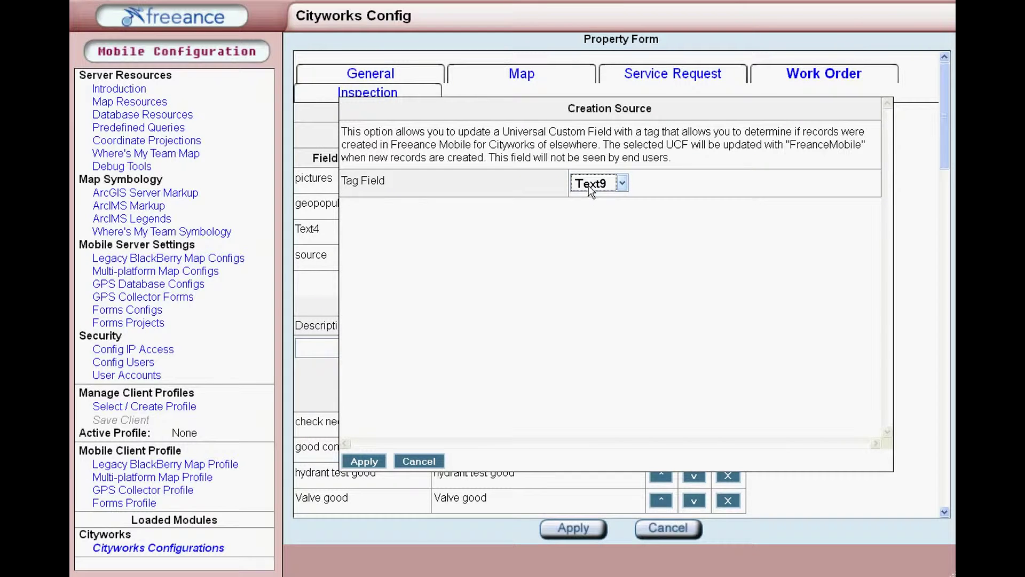
pyautogui.click(363, 461)
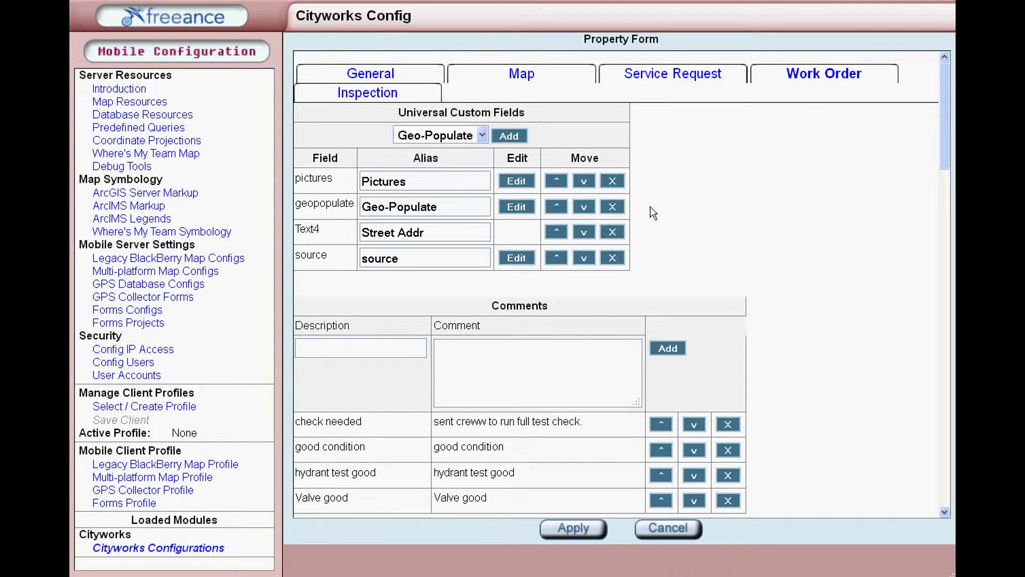
# Add a Source custom field to the Inspection settings.
pyautogui.click(385, 97)
pyautogui.click(470, 134)
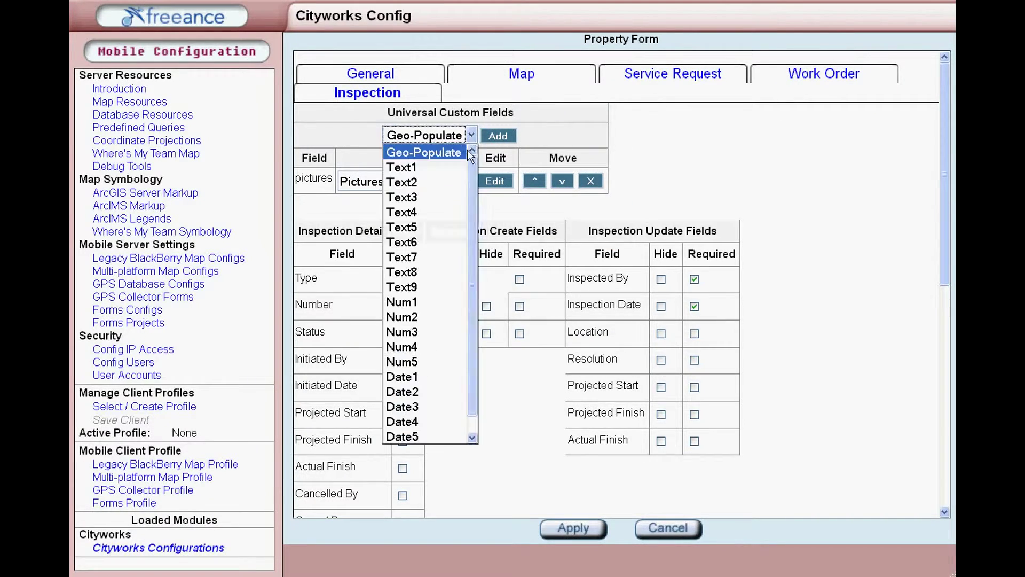
pyautogui.moveTo(469, 155); pyautogui.dragTo(429, 457)
pyautogui.click(418, 438)
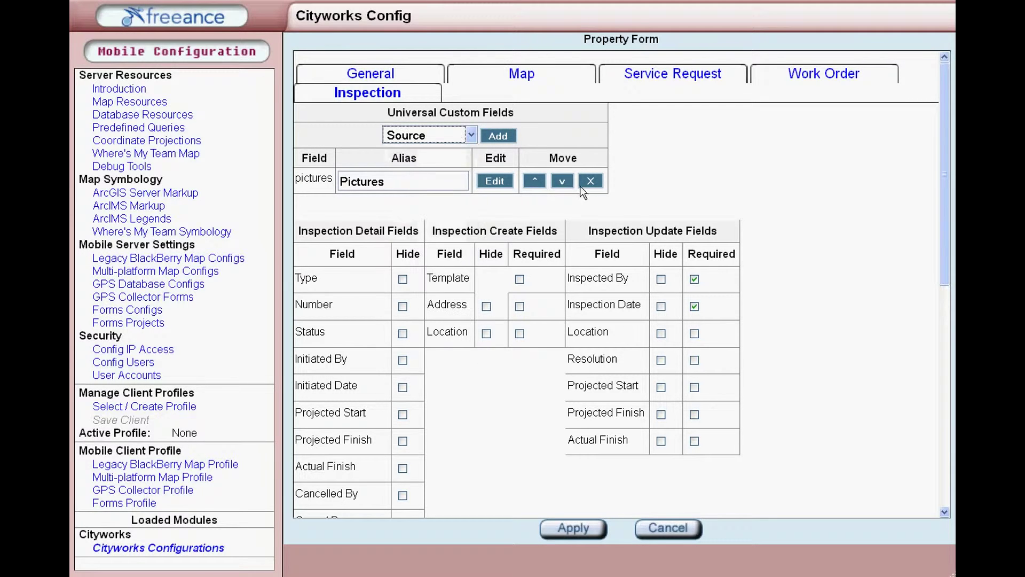
pyautogui.click(498, 136)
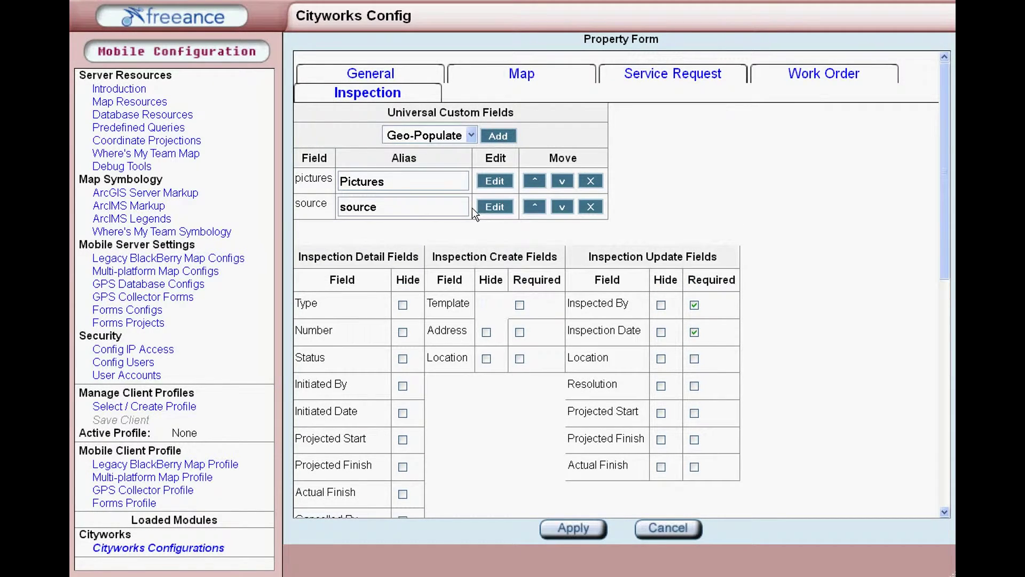
# Tag the Inspection source field to Text9 and apply.
pyautogui.click(494, 207)
pyautogui.click(622, 183)
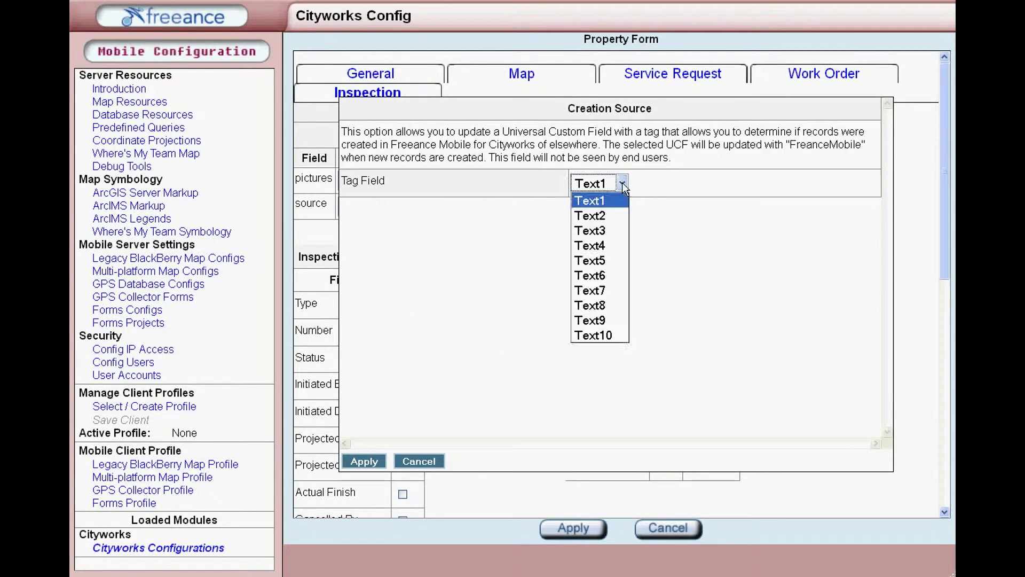
pyautogui.click(594, 319)
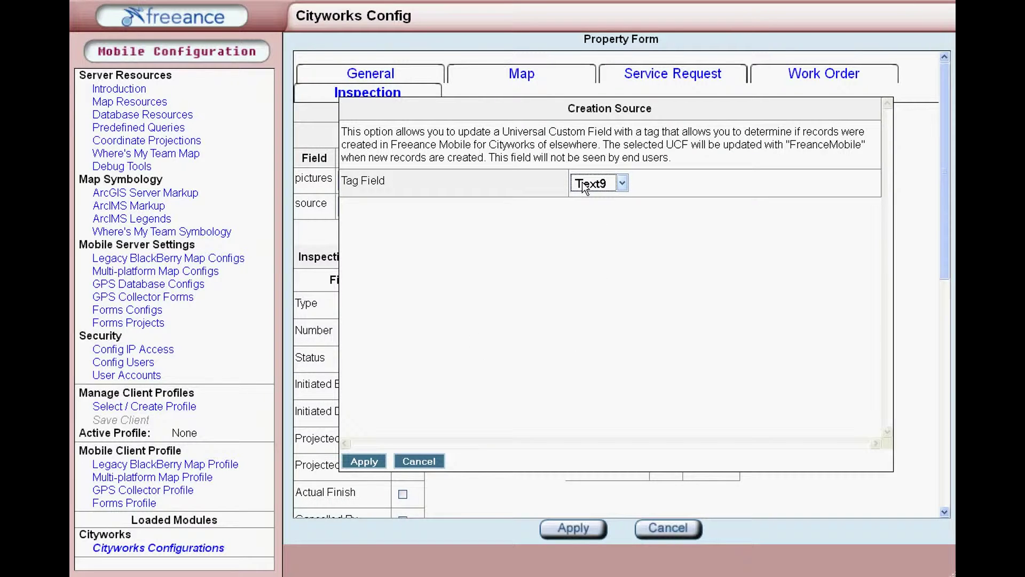
pyautogui.click(360, 461)
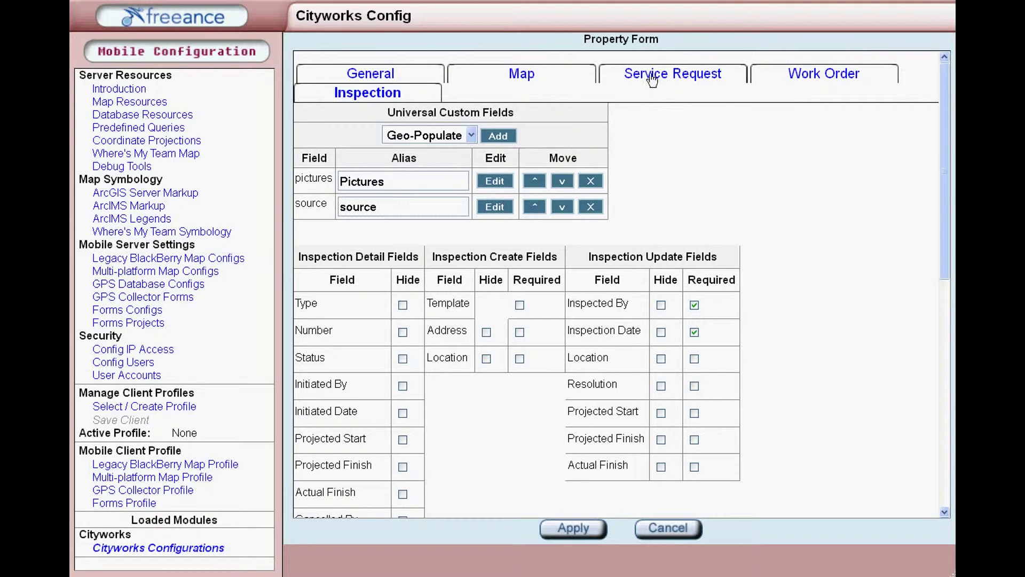
# Review the Work Order pictures and Geo-Populate field settings.
pyautogui.click(803, 76)
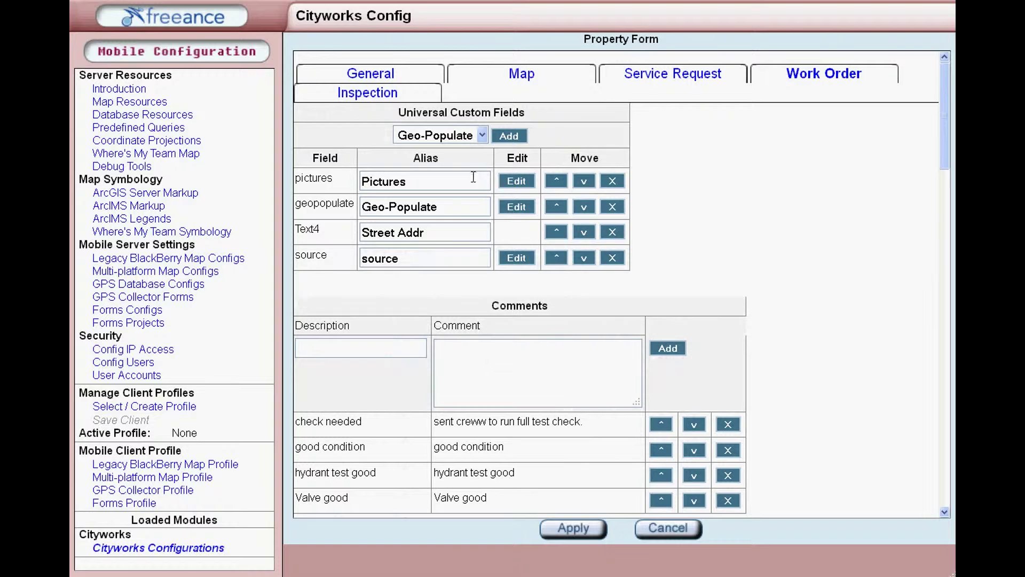
pyautogui.click(507, 181)
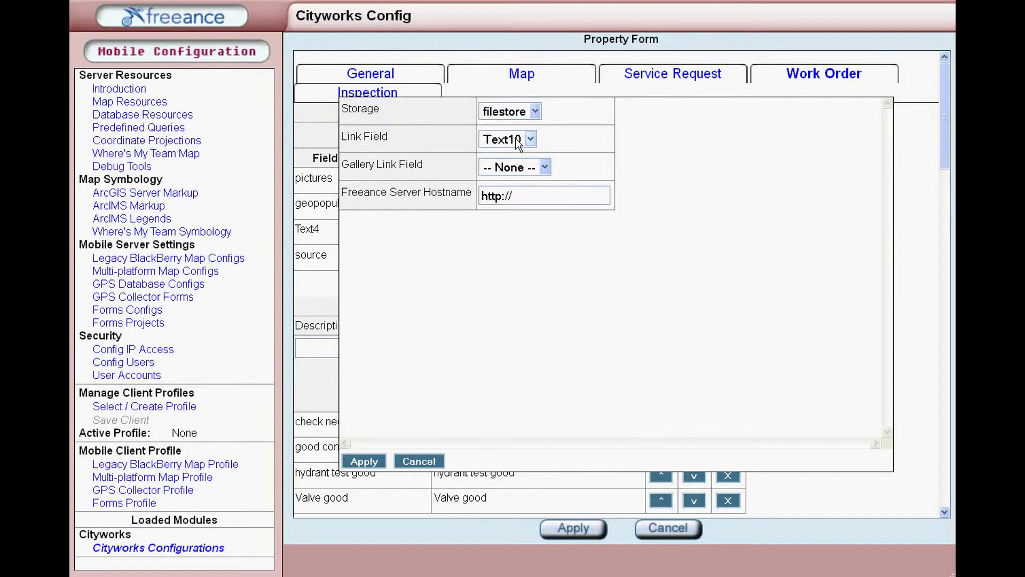
pyautogui.click(356, 461)
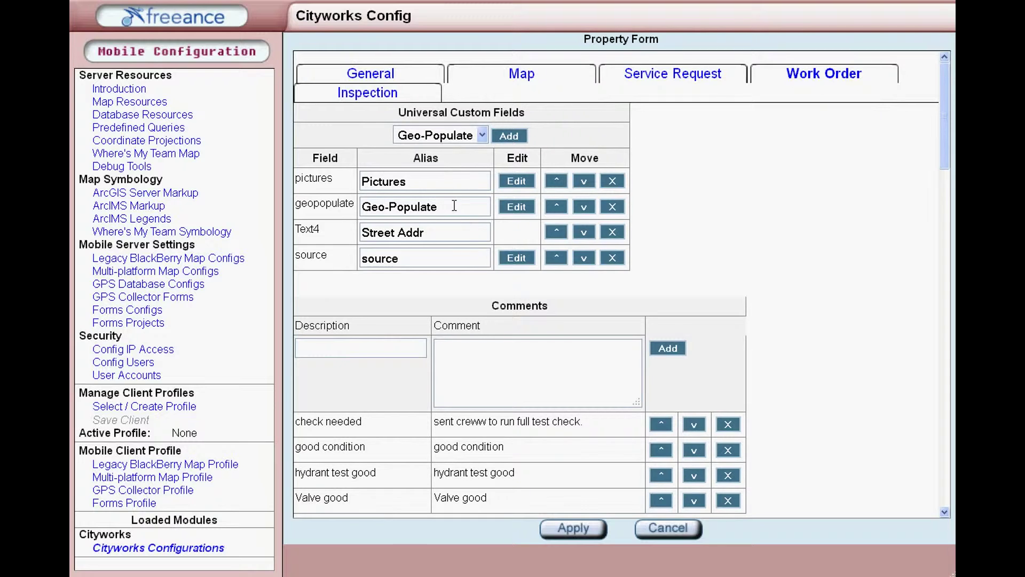
pyautogui.click(510, 204)
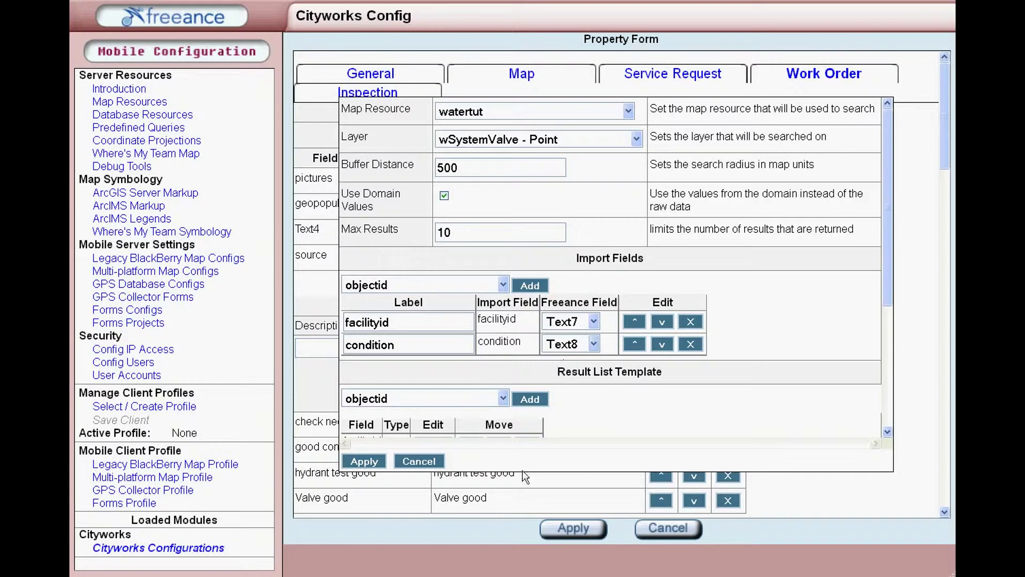
pyautogui.click(364, 461)
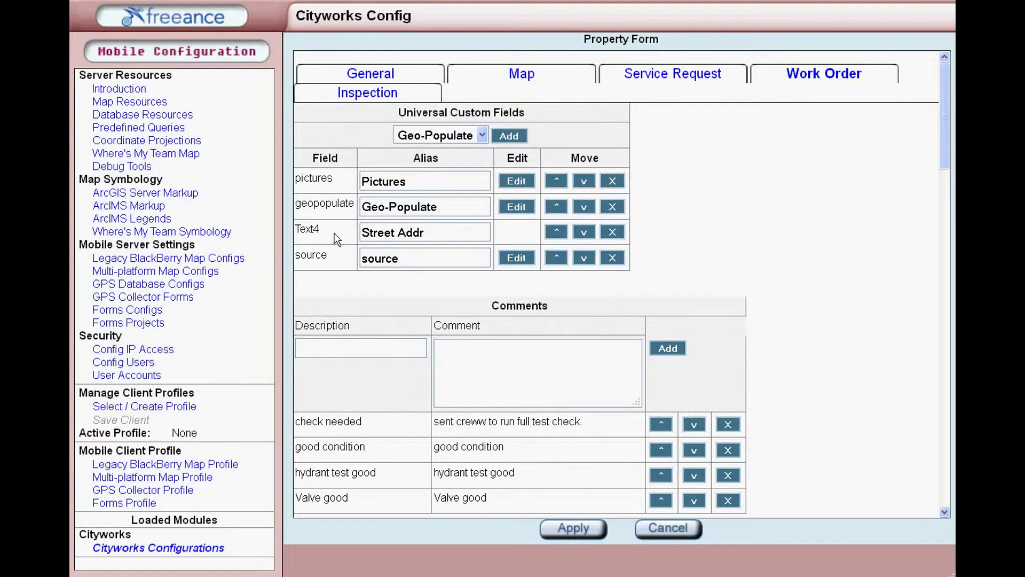
# Check that the Work Order source field is tagged to Text9.
pyautogui.moveTo(336, 238); pyautogui.dragTo(284, 233)
pyautogui.click(309, 230)
pyautogui.click(516, 258)
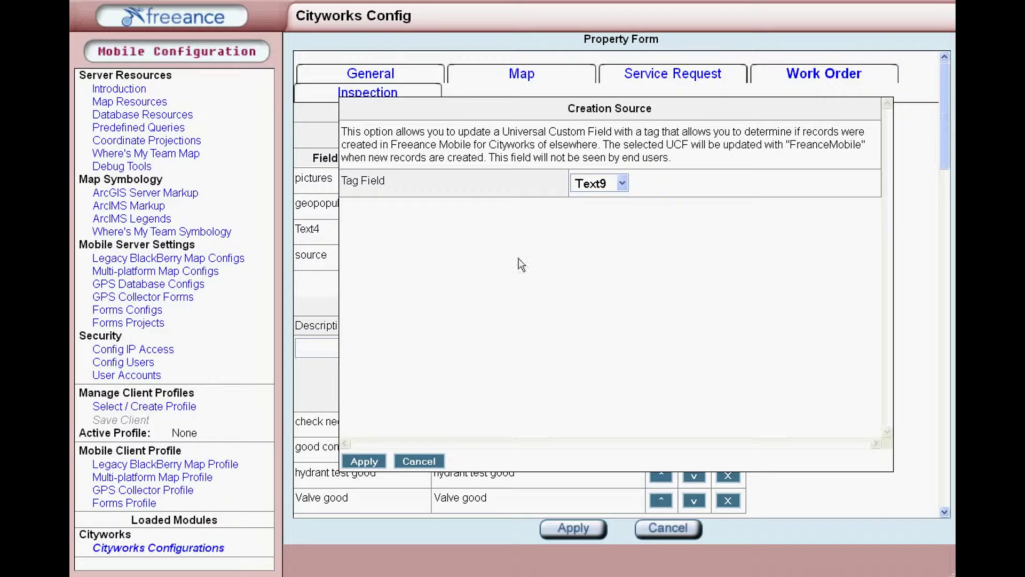
# Close the source field settings and save the water configuration.
pyautogui.click(370, 461)
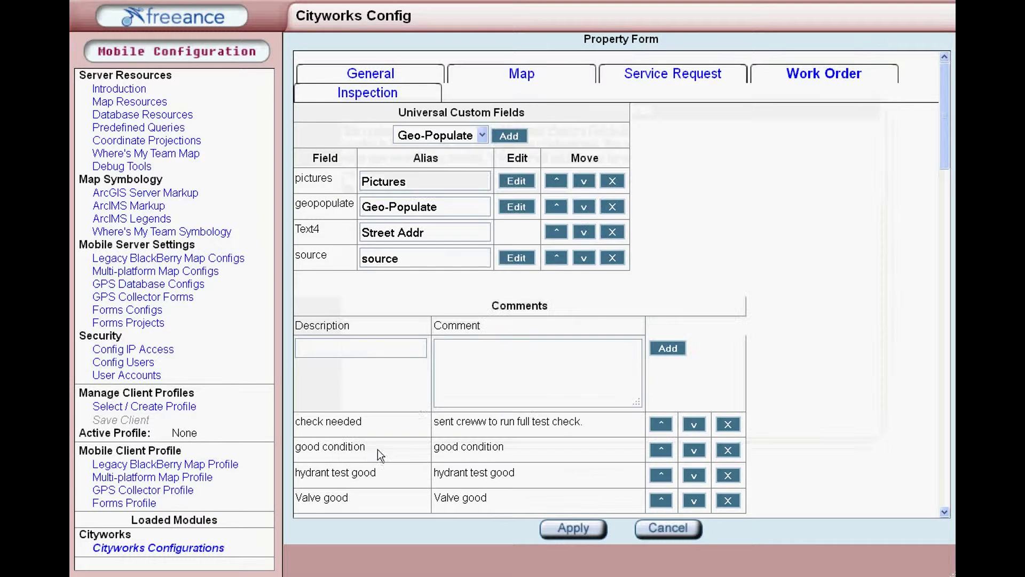
pyautogui.click(573, 529)
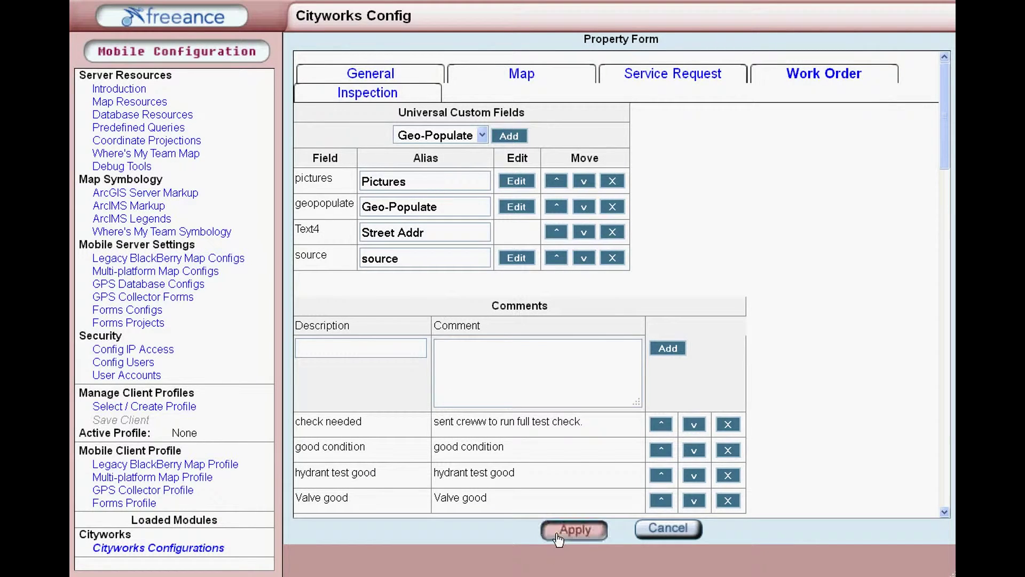